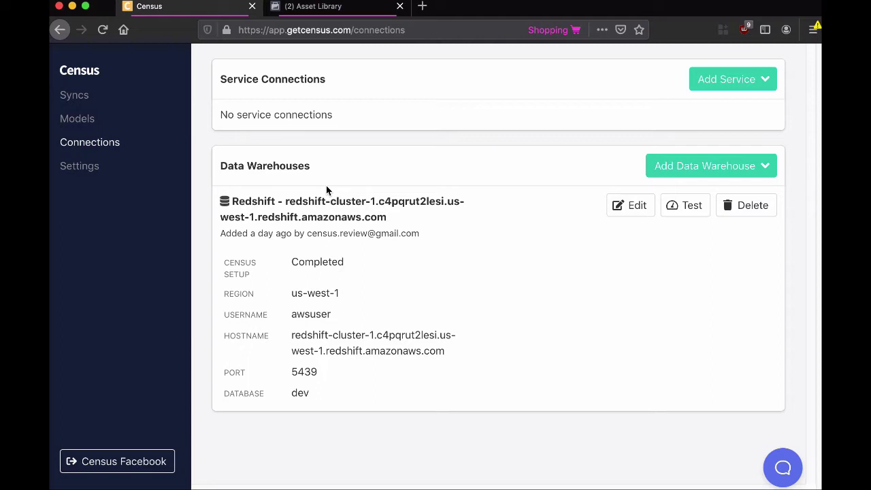
- Start a new model named Customers using the Redshift warehouse as its source
left_click(103, 120)
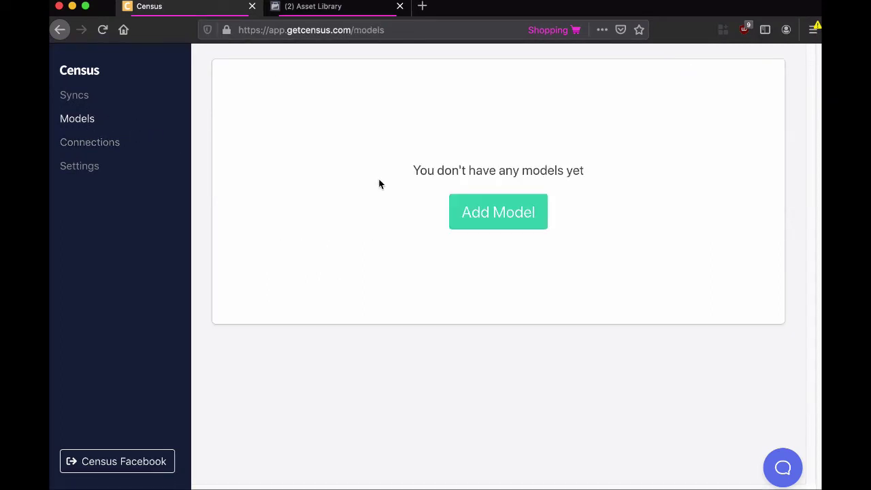
left_click(498, 211)
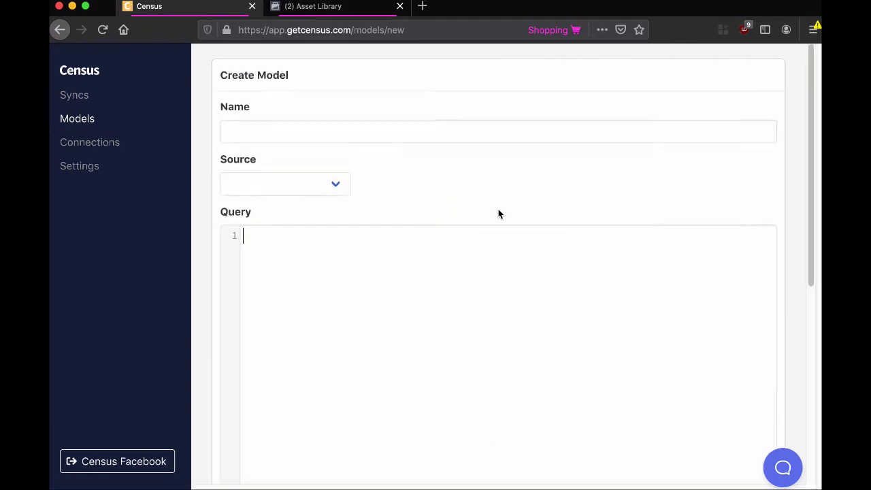
left_click(430, 137)
type("Customers")
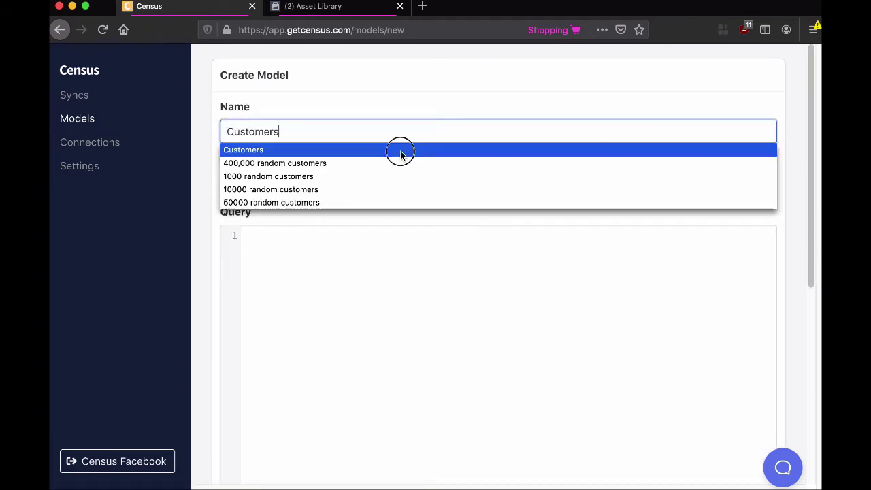
left_click(400, 154)
left_click(368, 191)
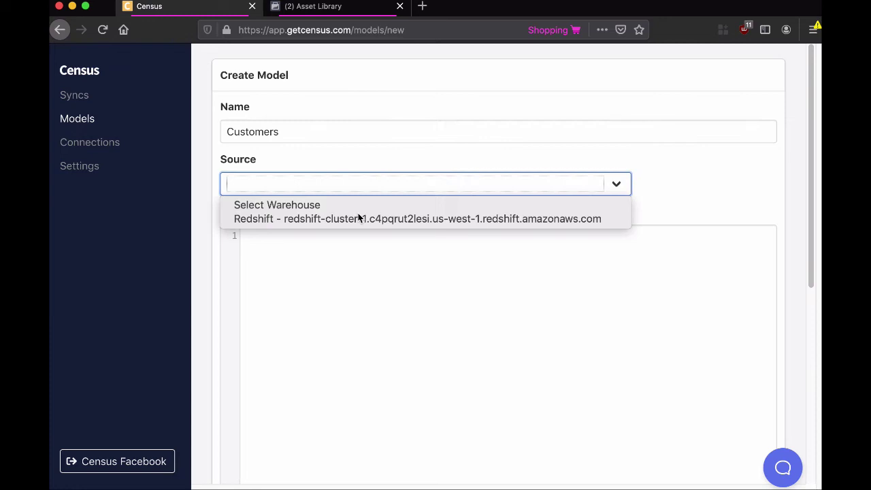
left_click(359, 217)
- Paste the email and fixed audience_id SQL query, execute it to preview rows, and save the model
left_click(361, 262)
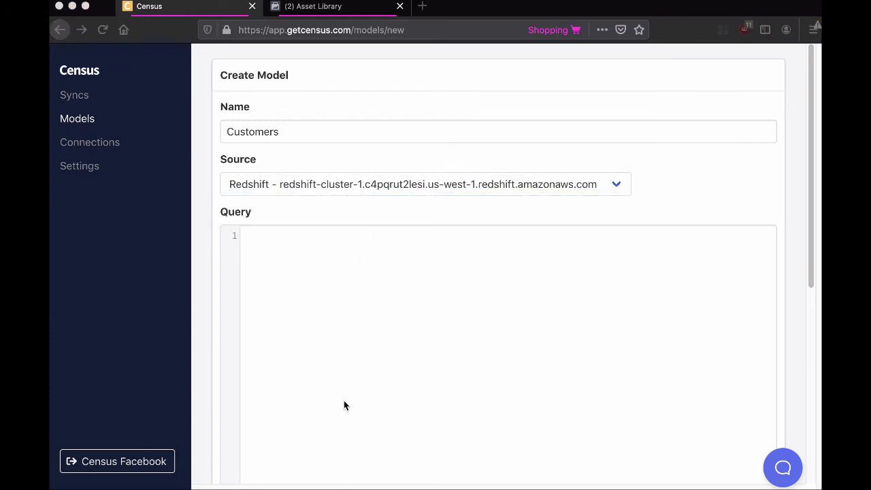
left_click(355, 343)
key("super+v")
scroll(355, 342, "down", 3)
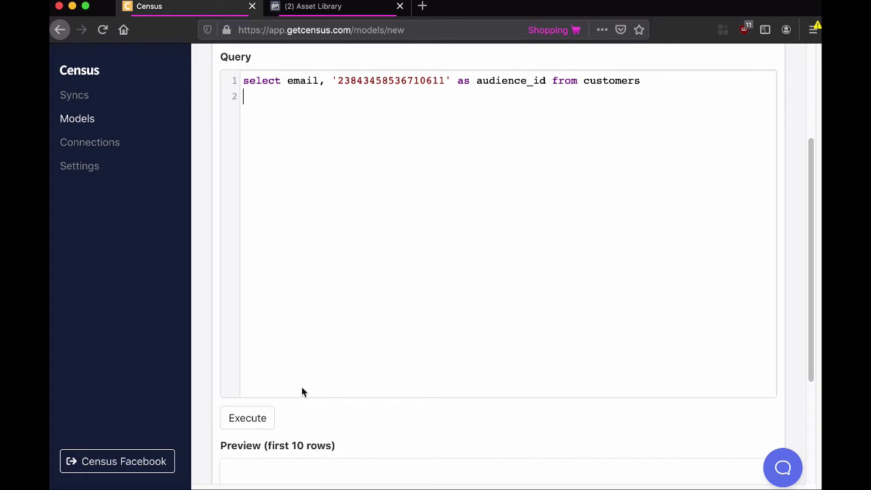
left_click(266, 417)
scroll(331, 331, "down", 5)
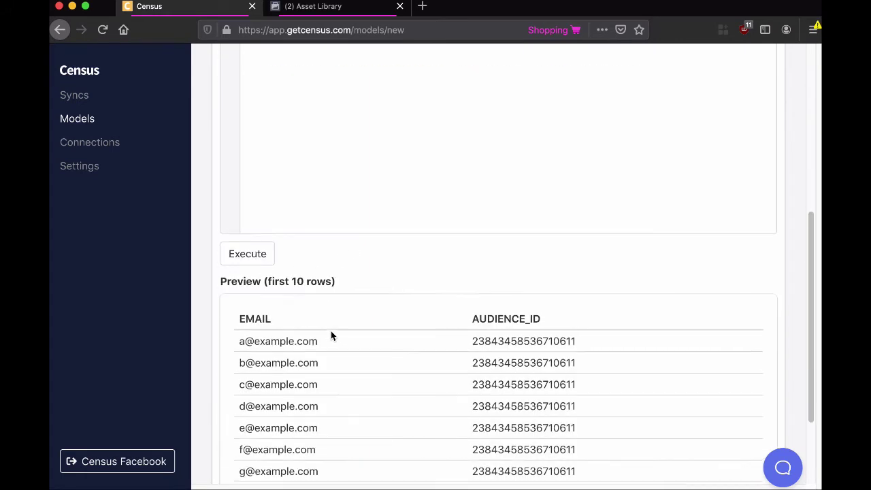
scroll(331, 330, "down", 3)
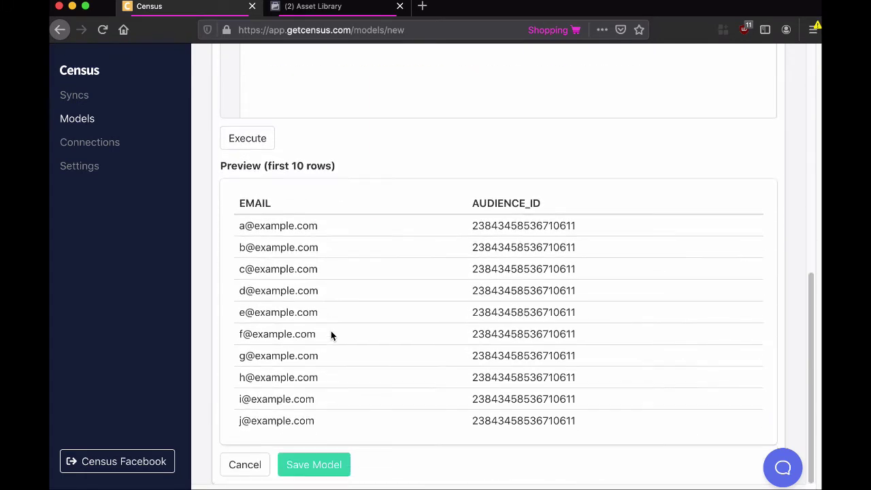
left_click(324, 473)
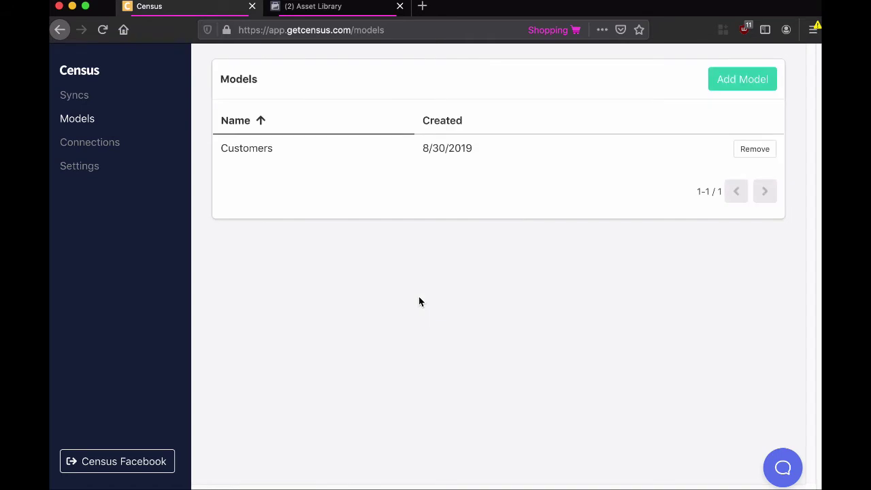
- Add a Facebook Audiences service connection and log into Facebook with the account password
left_click(119, 142)
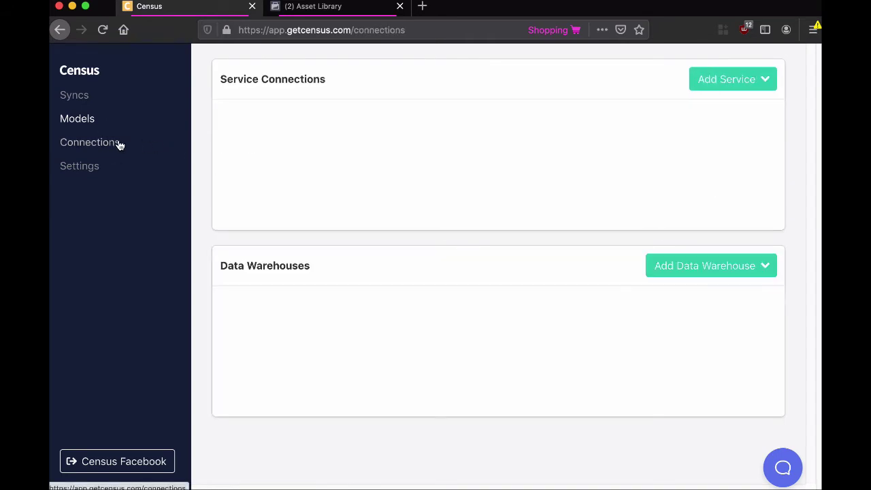
left_click(743, 79)
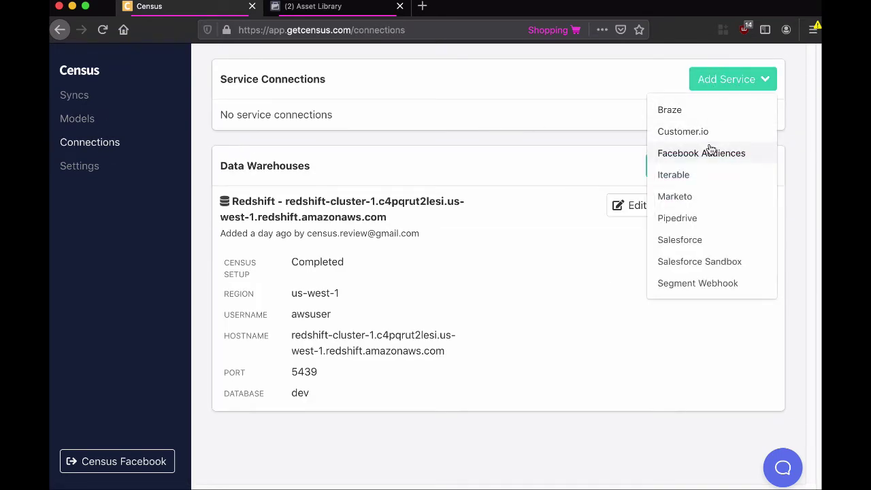
left_click(708, 152)
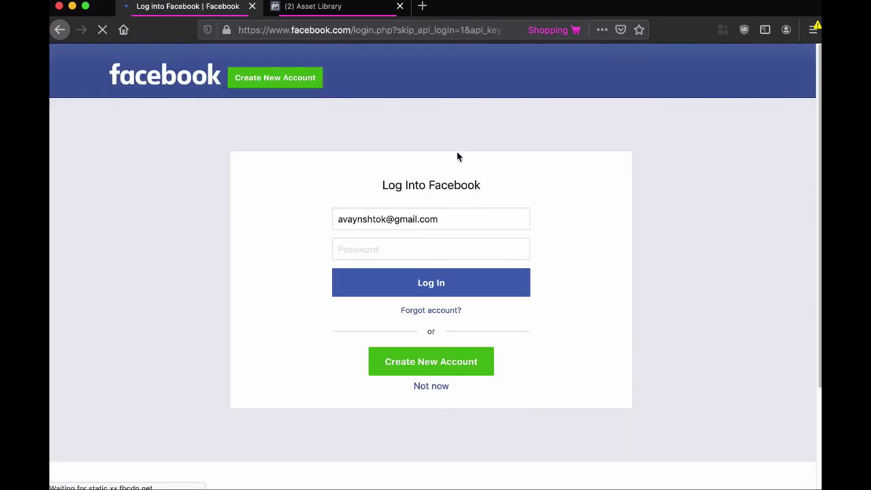
left_click(423, 245)
type("••••••••••••")
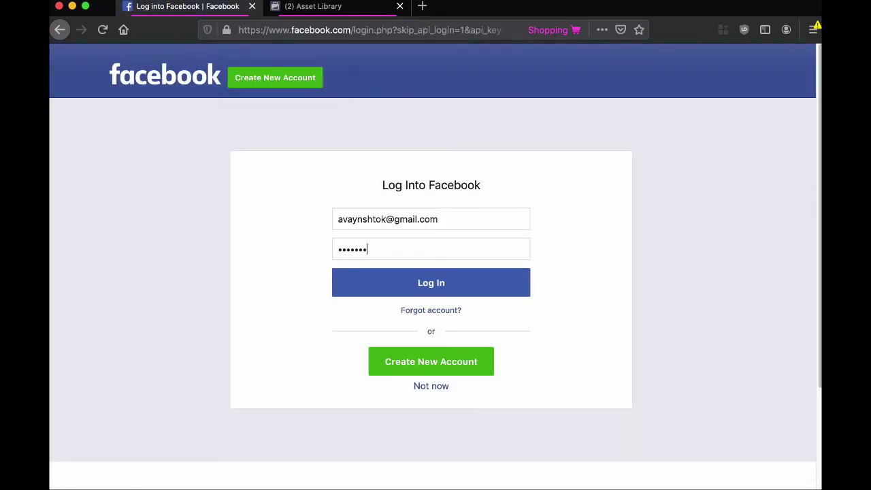
type("••••••••")
key("Return")
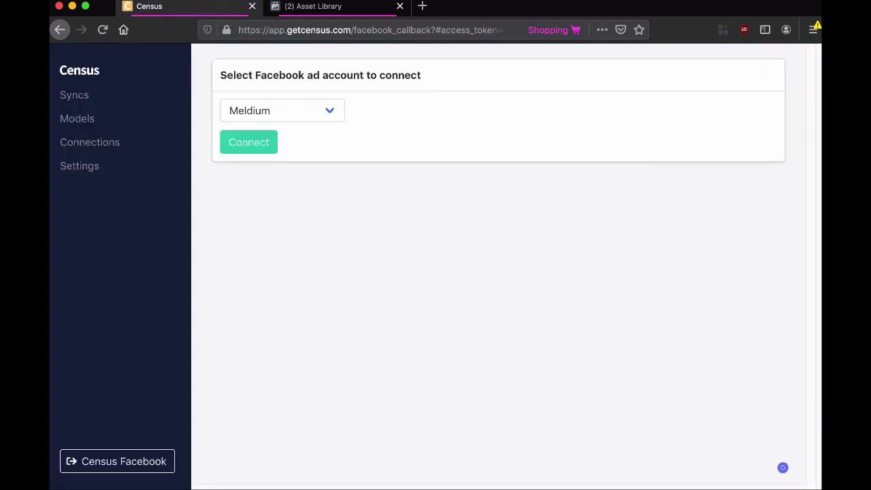
- Choose the Census ad account and connect it
left_click(293, 117)
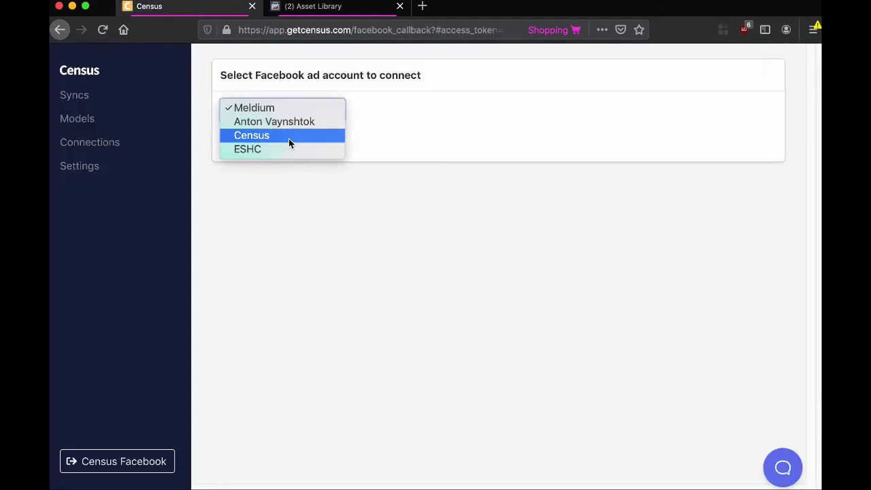
key("Escape")
key("Down")
key("Down")
left_click(265, 142)
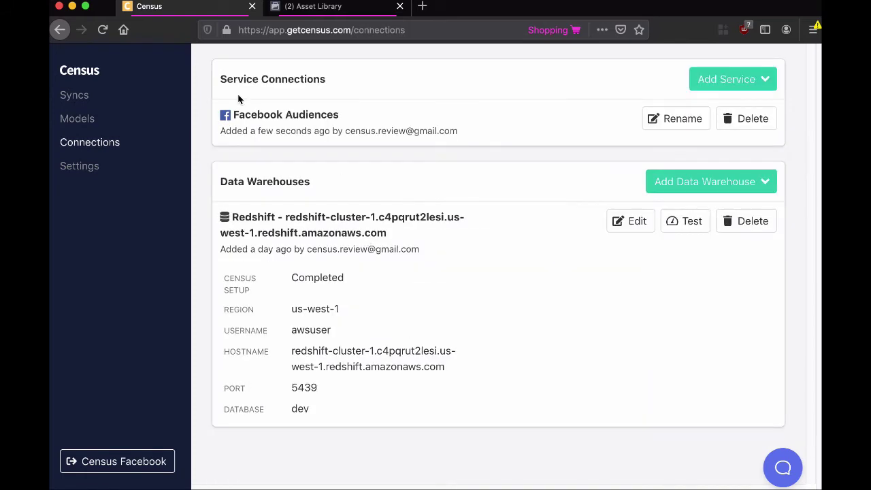
- Start a new sync from the Customers model into the Facebook Customer object
left_click(111, 100)
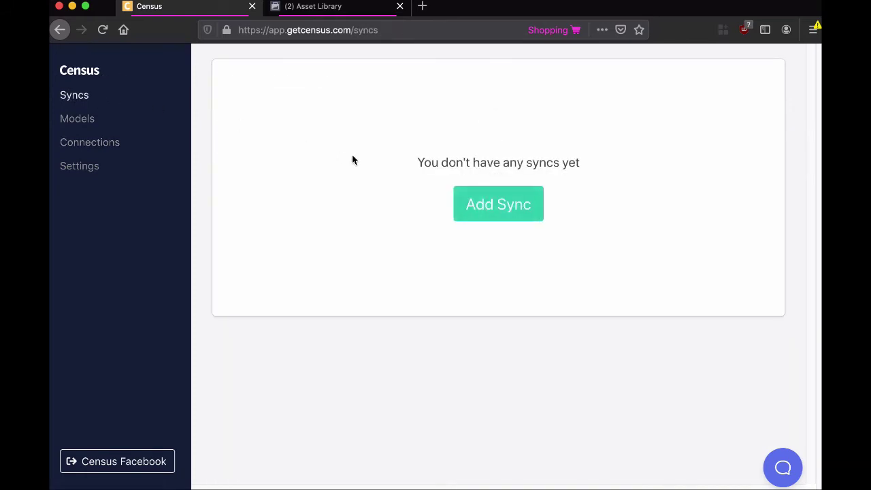
left_click(507, 204)
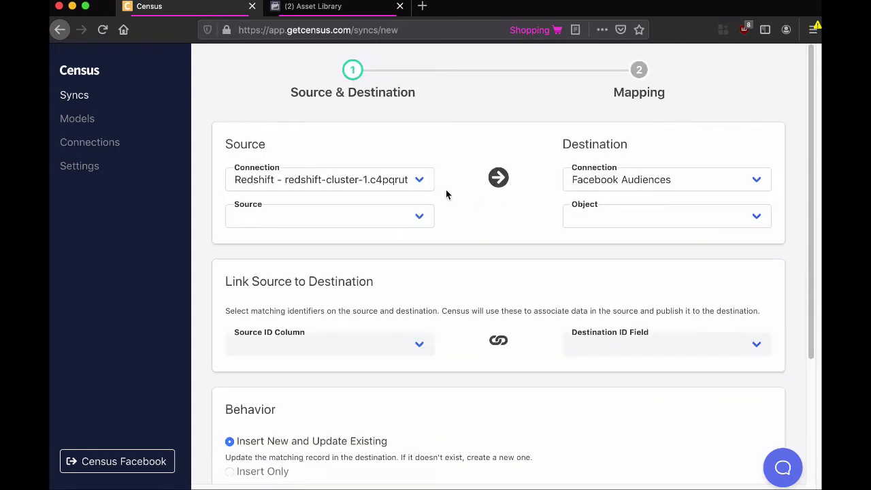
left_click(421, 217)
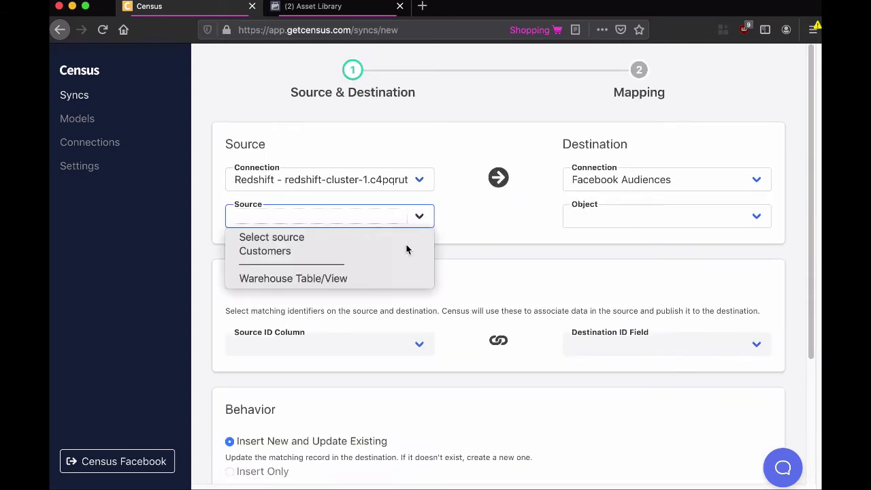
left_click(416, 249)
left_click(592, 222)
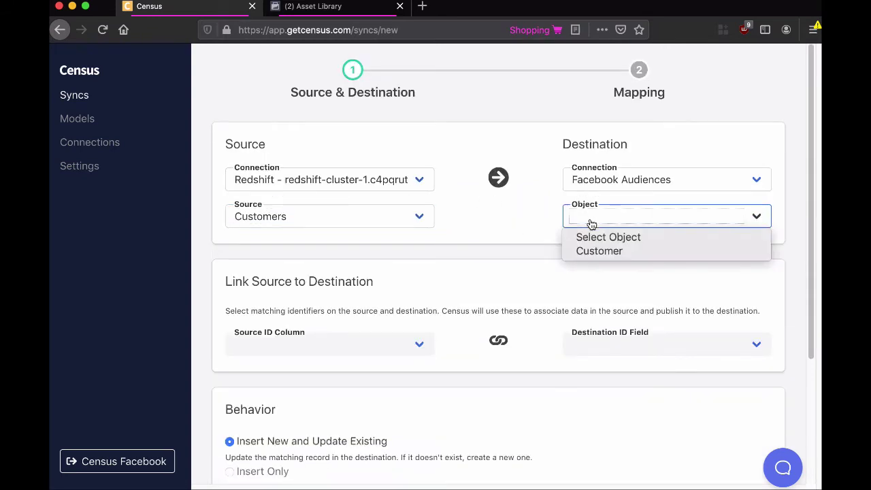
left_click(590, 251)
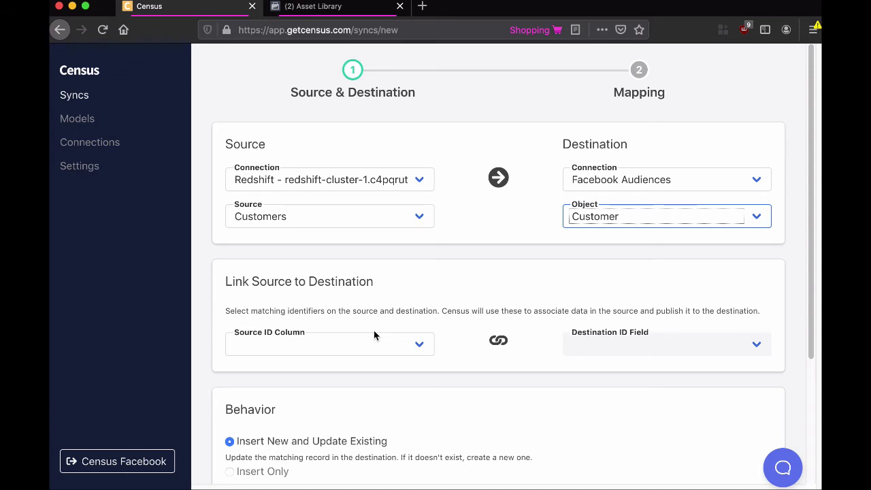
- Match records by the email source column to the Facebook Email field
left_click(371, 344)
left_click(354, 399)
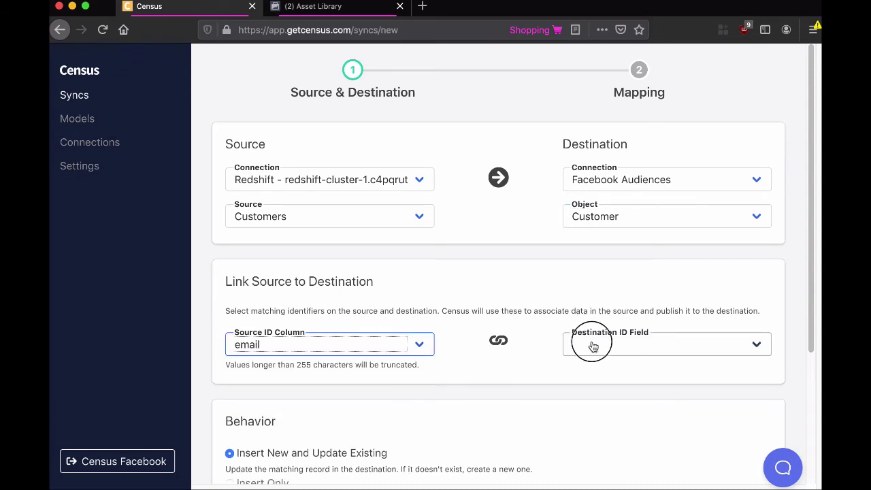
left_click(593, 344)
left_click(639, 200)
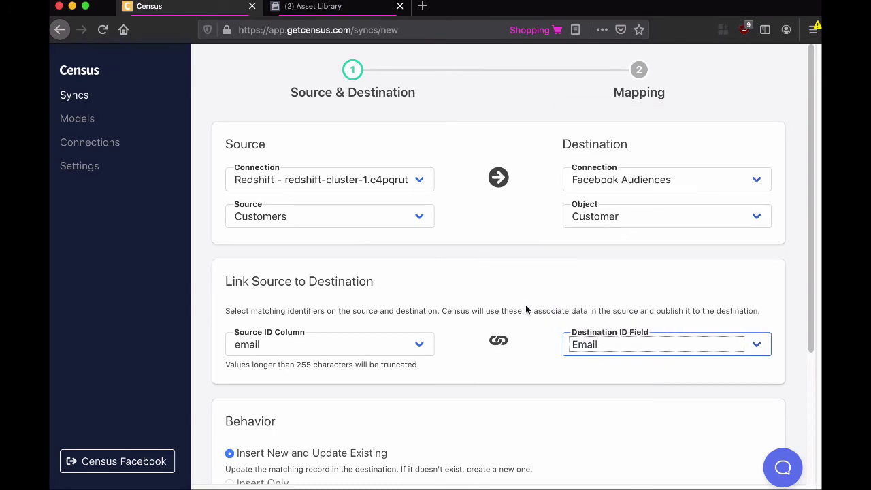
scroll(521, 306, "down", 5)
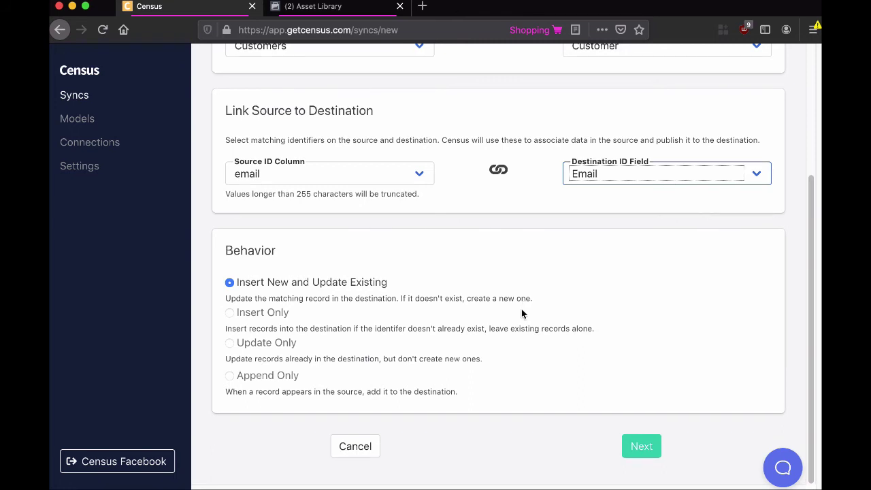
- In field mapping, link the Customers audience_id property to the Facebook audience ID
left_click(645, 449)
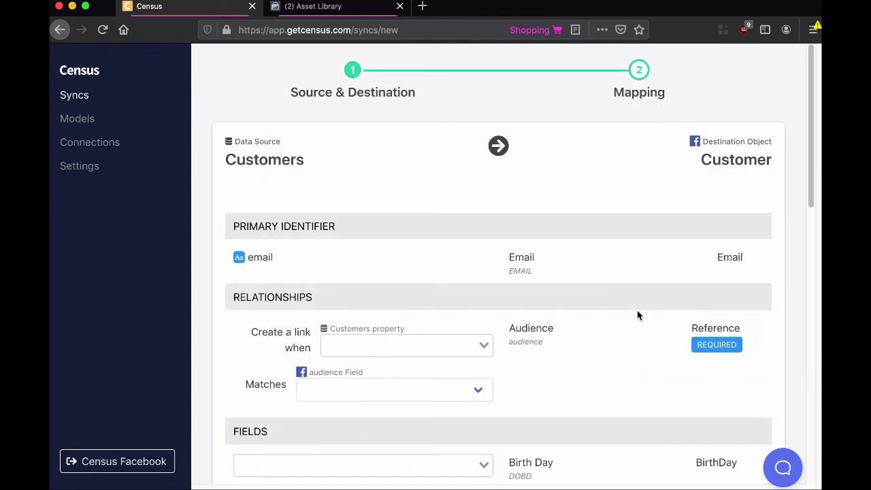
scroll(579, 315, "down", 2)
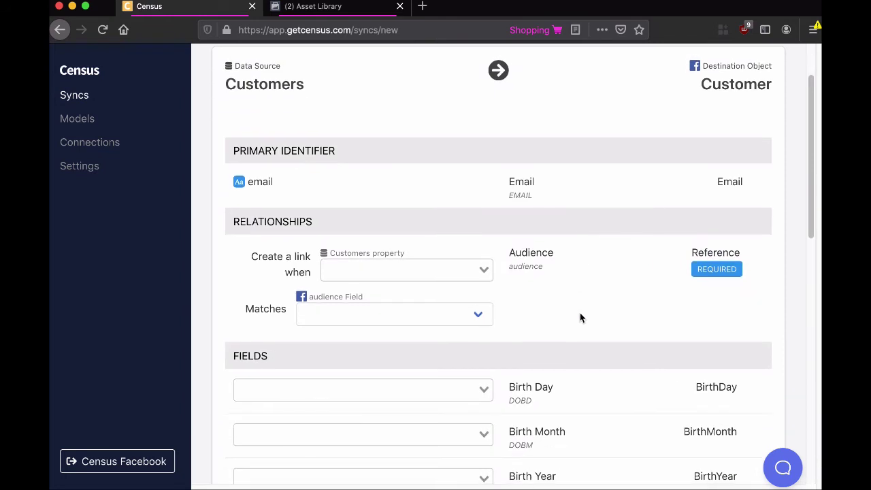
left_click(482, 269)
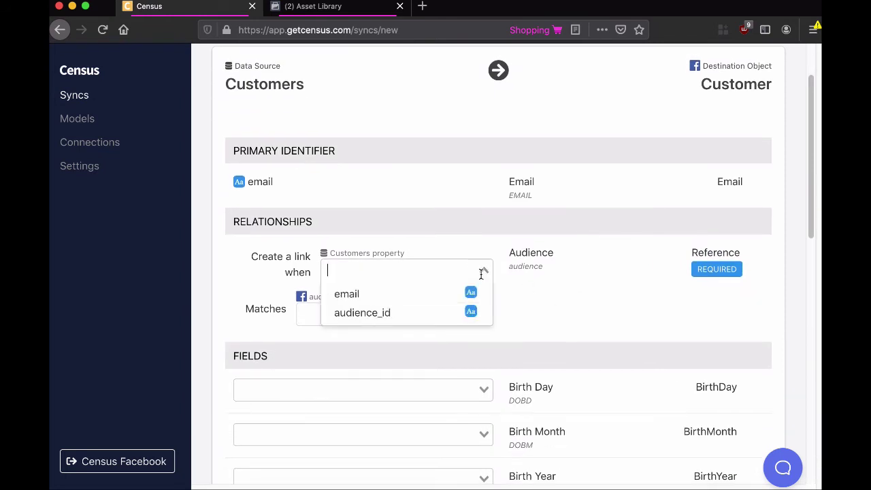
left_click(438, 313)
left_click(438, 314)
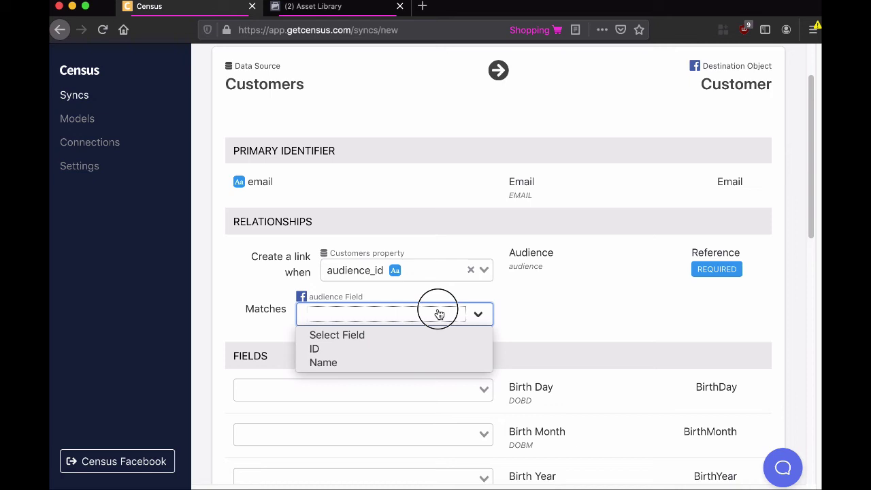
left_click(413, 349)
- Create the Customers-to-Customer sync with these mappings
left_click(585, 307)
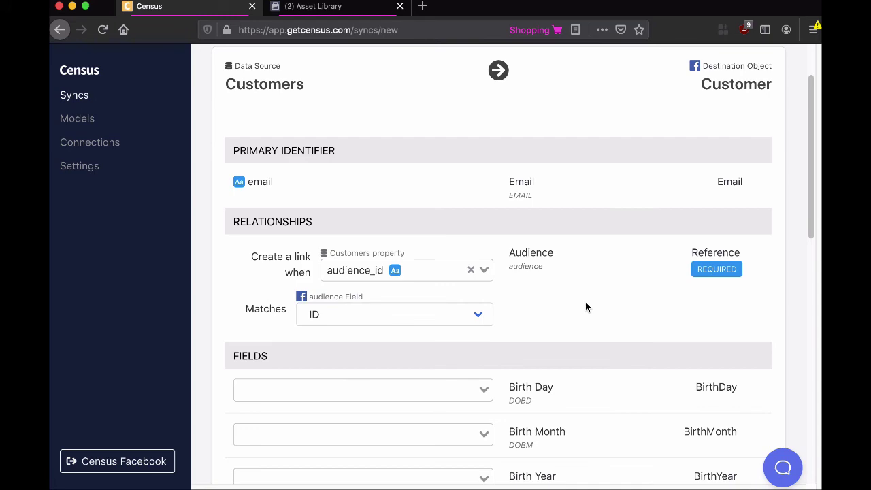
scroll(585, 306, "down", 10)
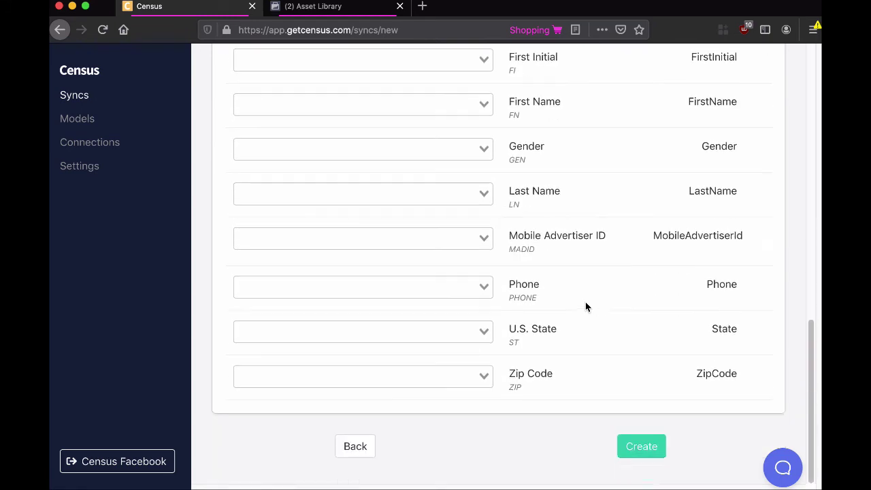
left_click(632, 447)
scroll(621, 293, "up", 5)
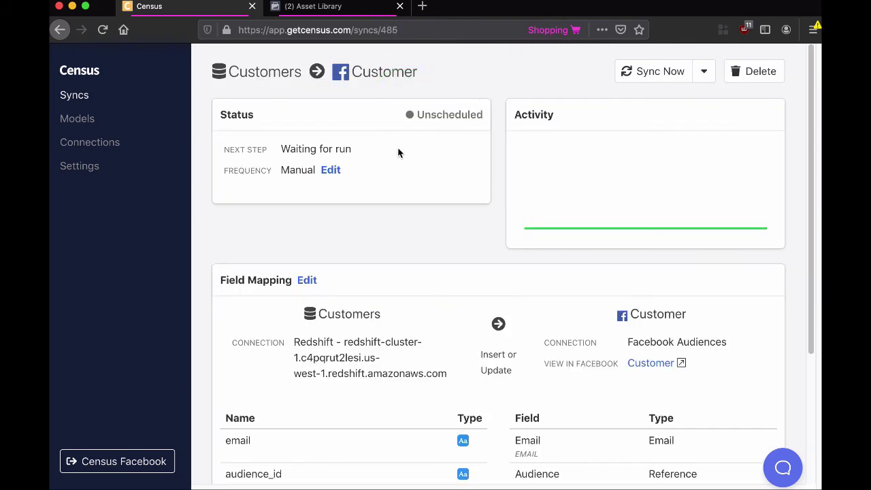
- Run the sync manually with Sync Now until it reports 10 records updated
left_click(666, 72)
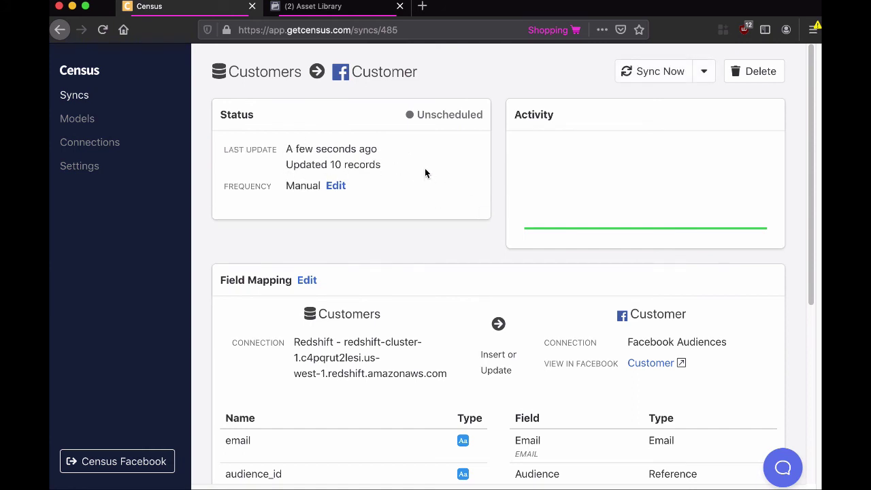
- Reload Facebook's Asset Library and view the test audience's History showing 10 rows added
left_click(345, 9)
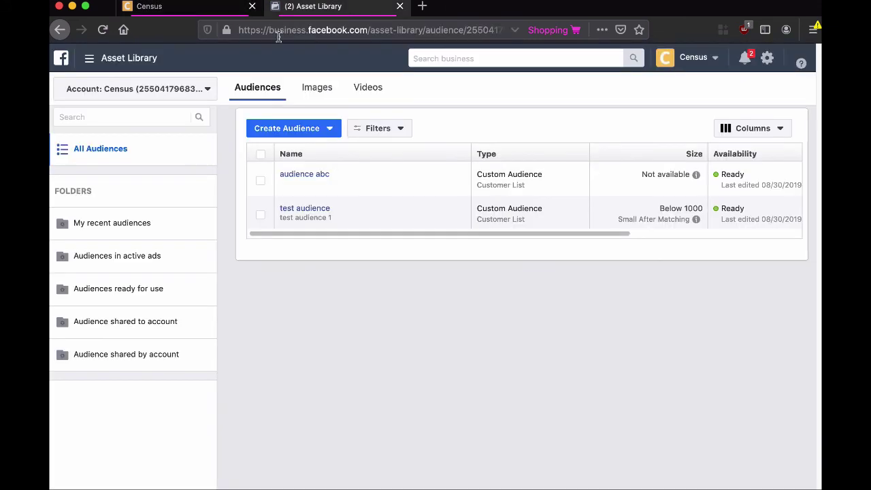
left_click(102, 29)
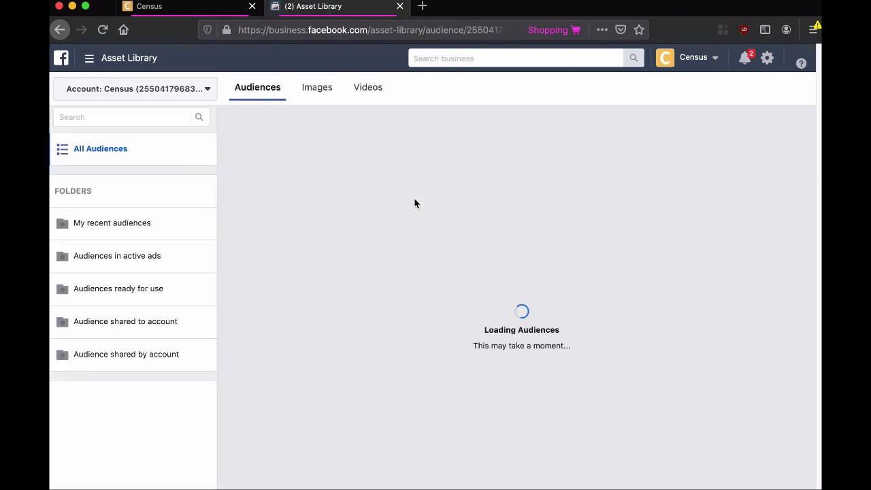
left_click(324, 210)
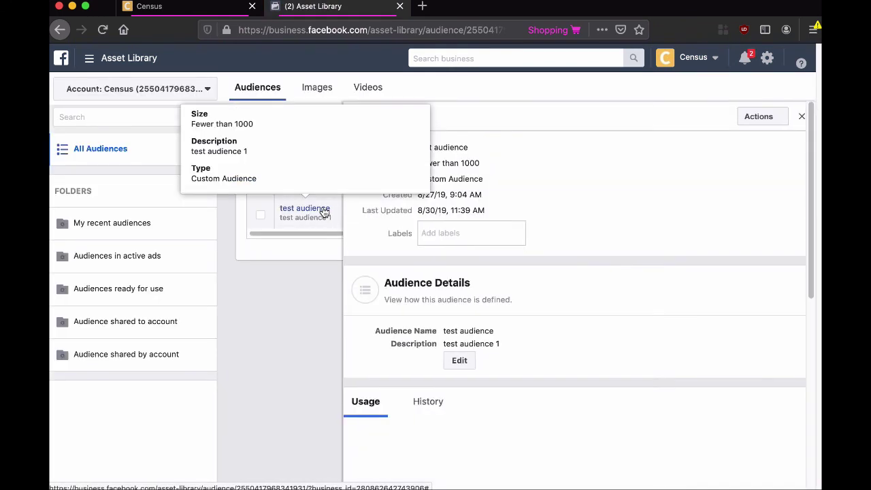
left_click(438, 401)
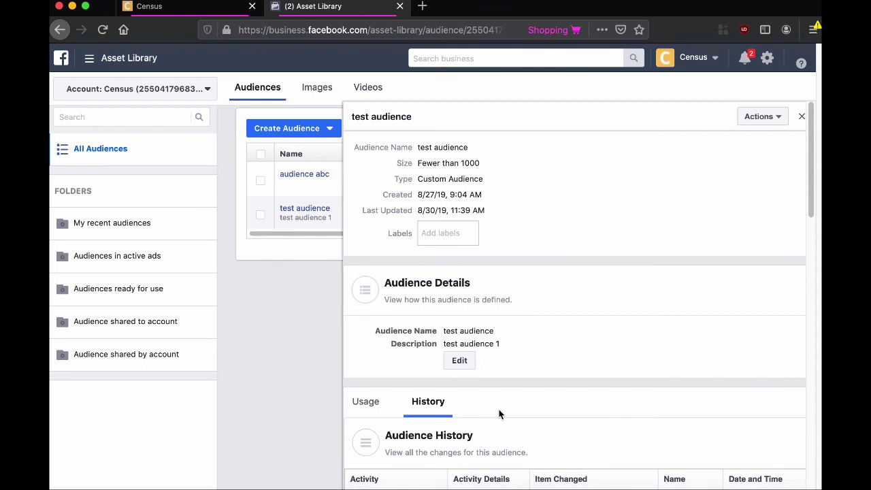
scroll(498, 413, "down", 1)
scroll(499, 413, "down", 1)
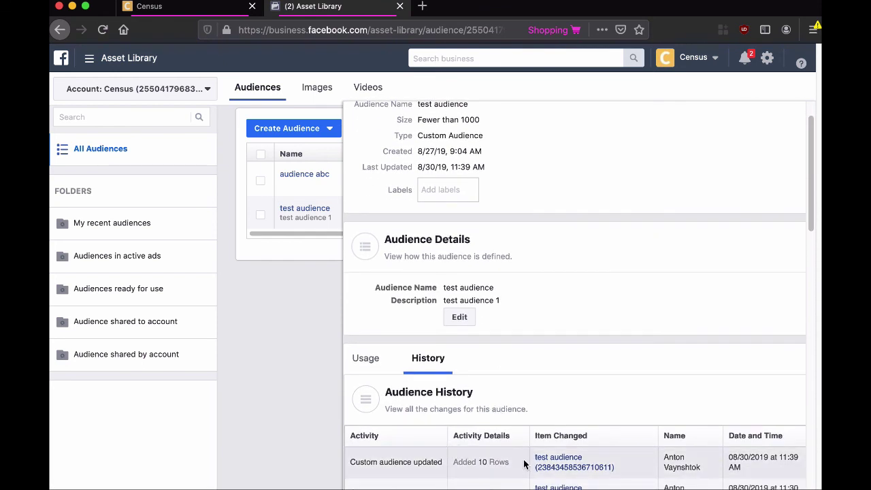